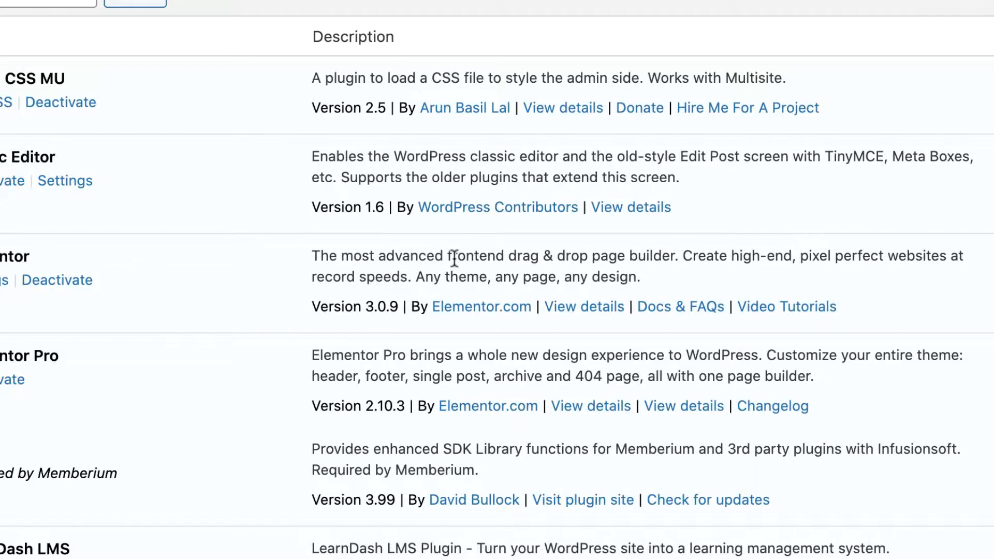
# Locate the active Nextend Social Login plugin (version 3.0.25) in the Plugins list.
pyautogui.scroll(-10, 269, 300)
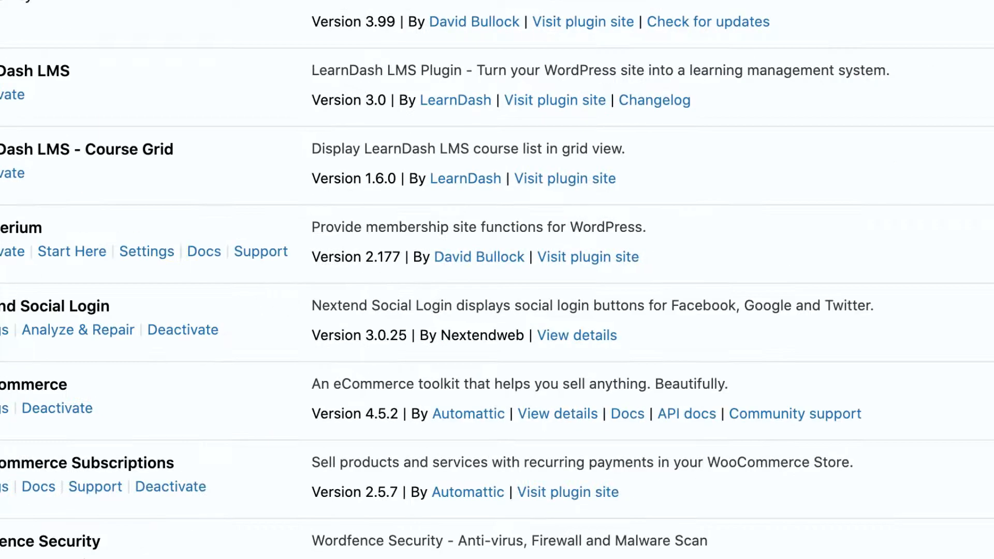
pyautogui.moveTo(1, 306); pyautogui.dragTo(111, 304)
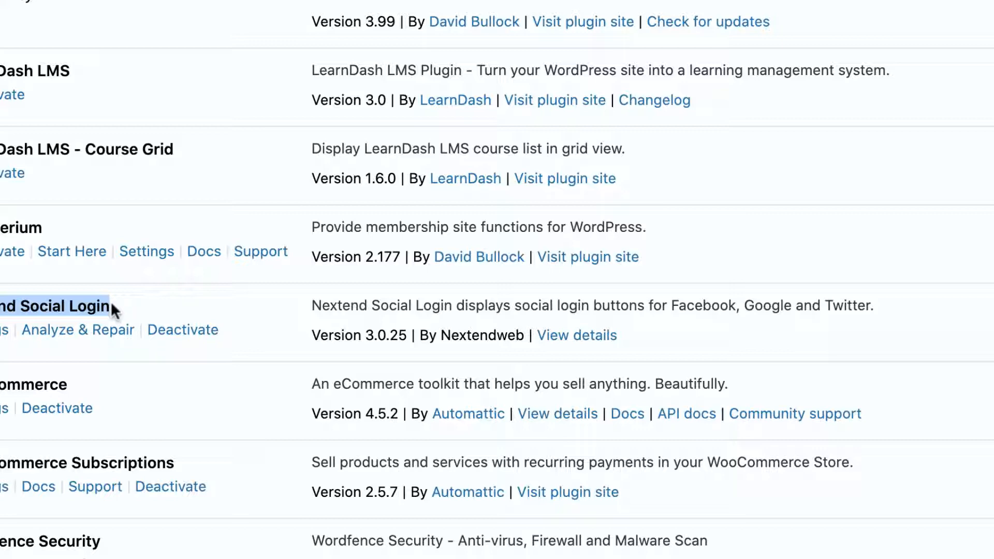
pyautogui.scroll(10, 617, 186)
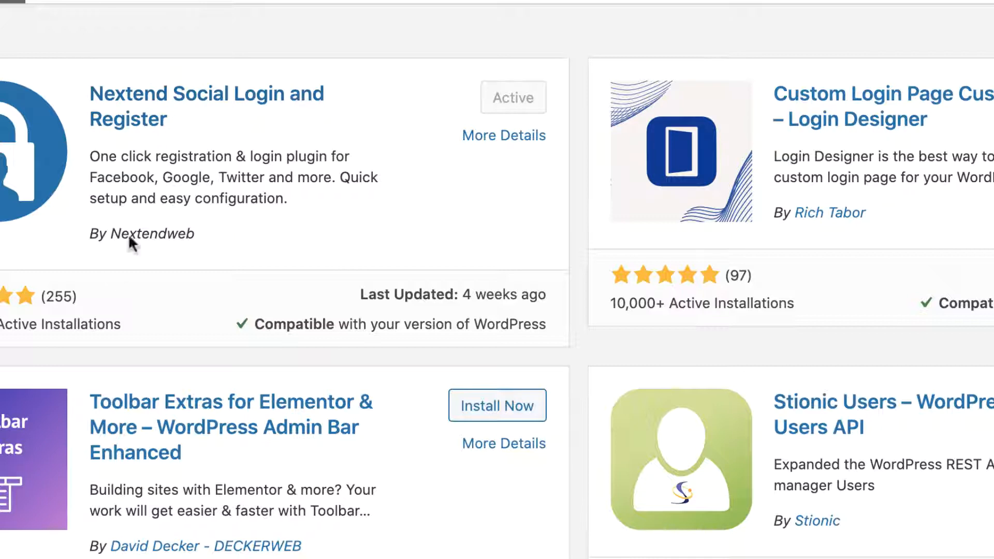
pyautogui.moveTo(111, 233); pyautogui.dragTo(214, 231)
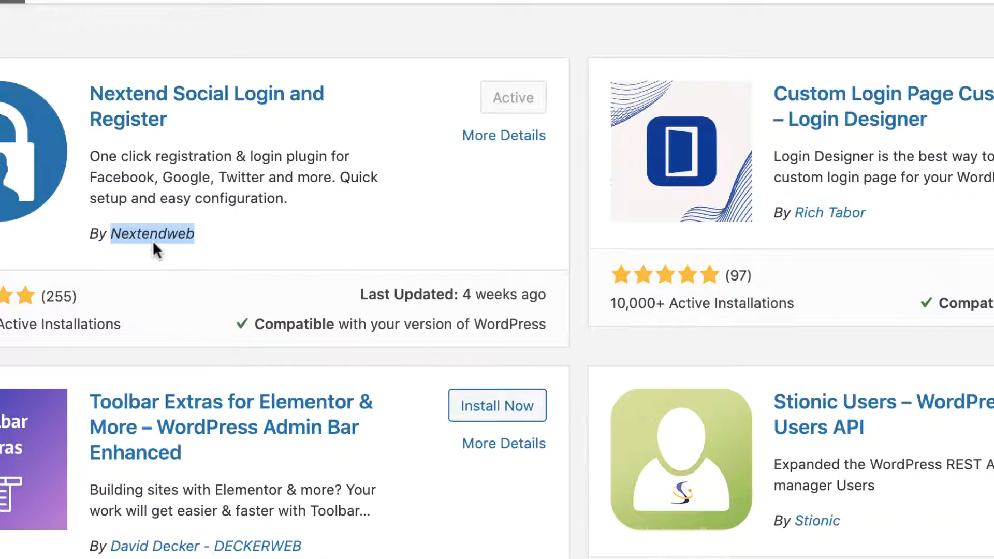
pyautogui.click(132, 209)
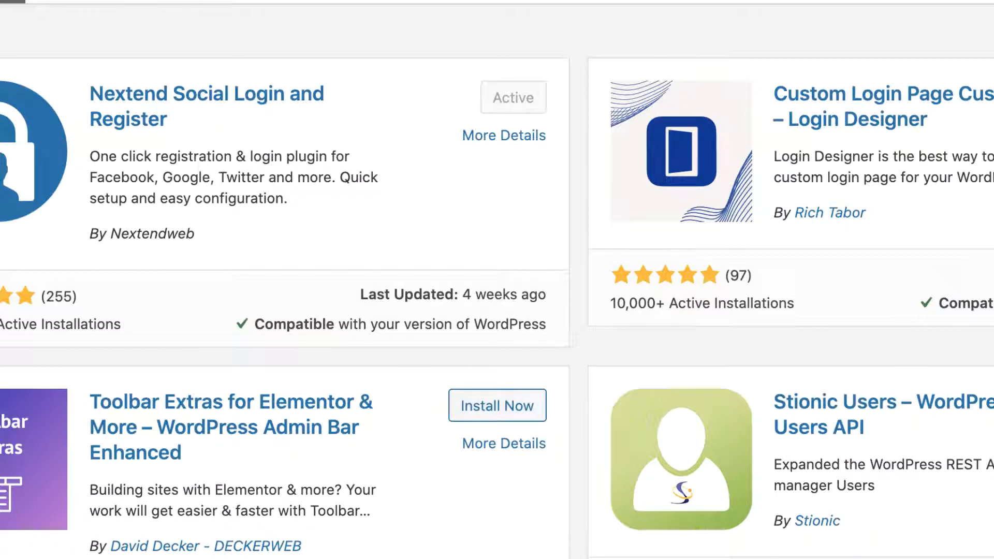
pyautogui.scroll(-5, 497, 279)
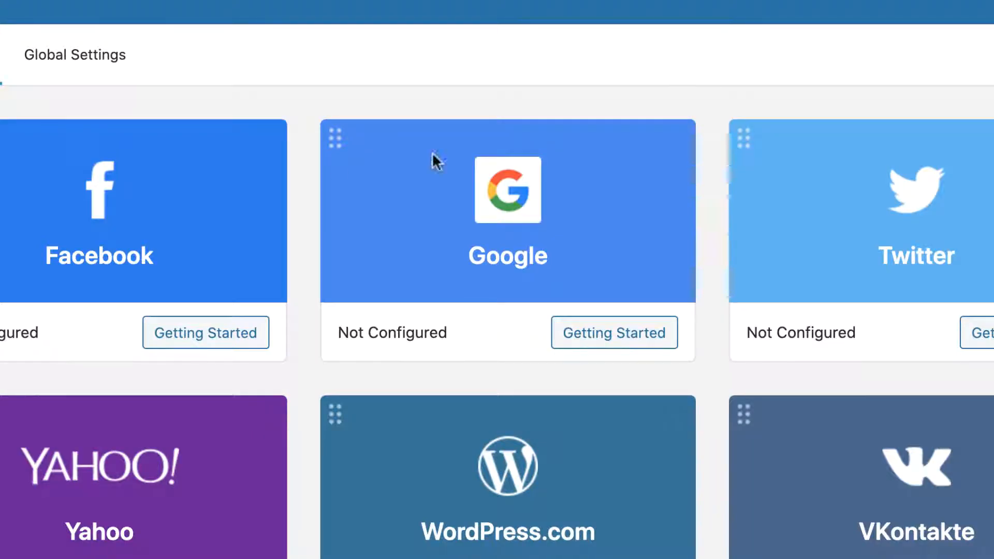
# Open the Getting Started guide on the Facebook provider card for creating a Facebook App.
pyautogui.scroll(-15, 827, 135)
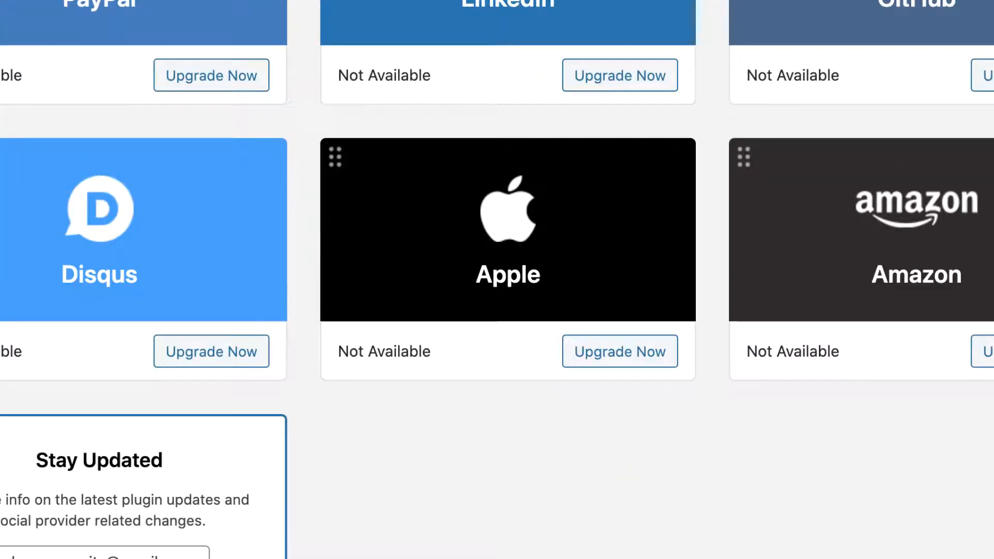
pyautogui.scroll(15, 497, 279)
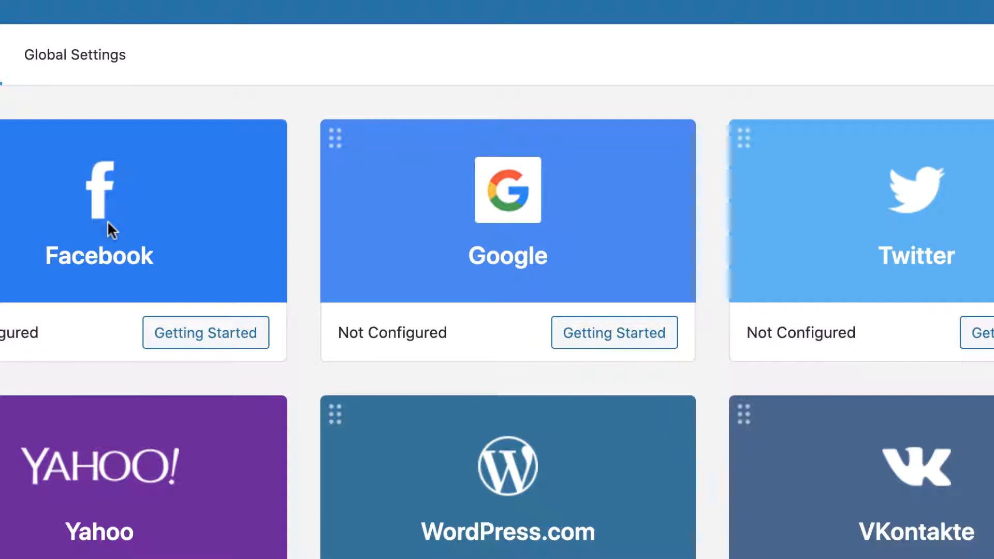
pyautogui.click(179, 343)
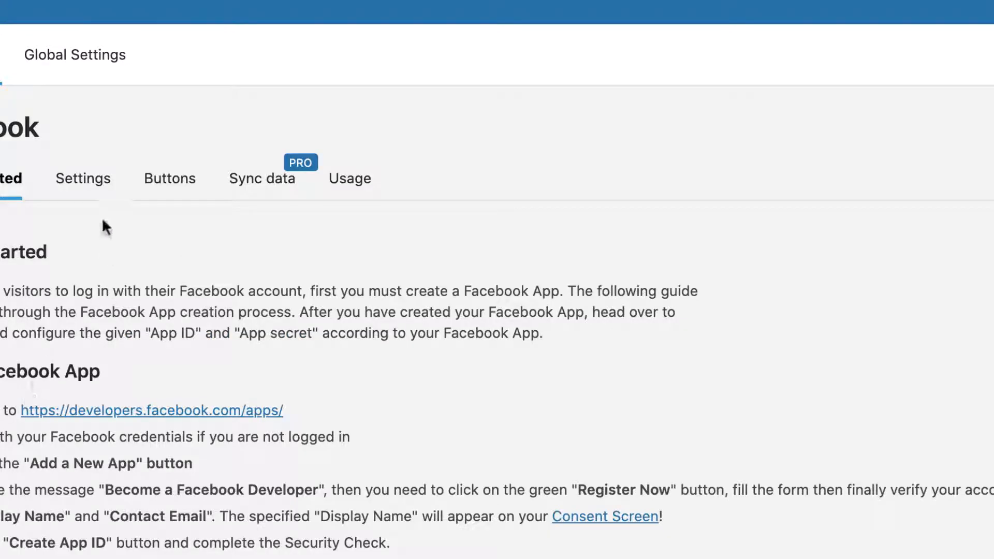
pyautogui.scroll(-2, 102, 223)
pyautogui.scroll(-4, 103, 222)
pyautogui.scroll(-1, 103, 220)
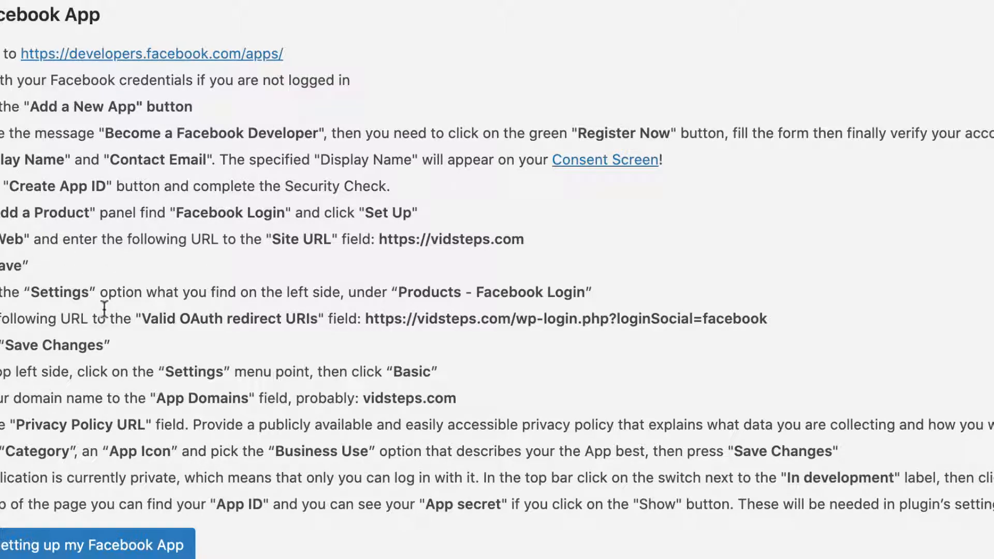
pyautogui.scroll(-1, 104, 310)
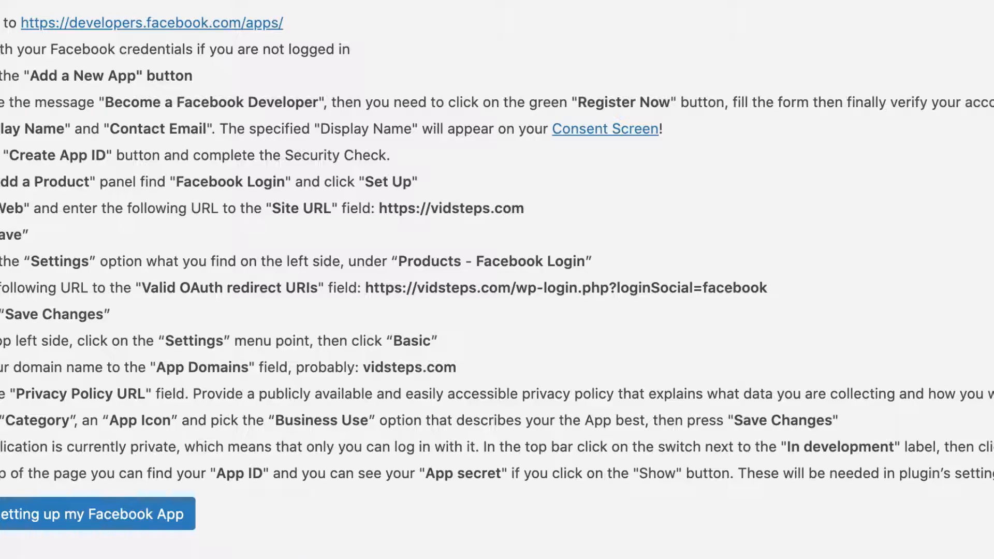
pyautogui.scroll(-5, 355, 352)
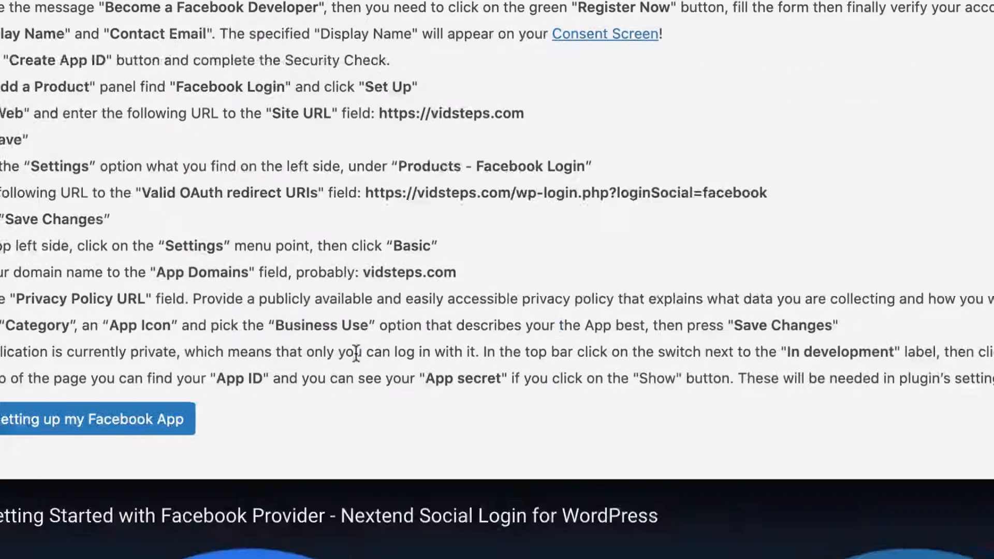
pyautogui.click(35, 84)
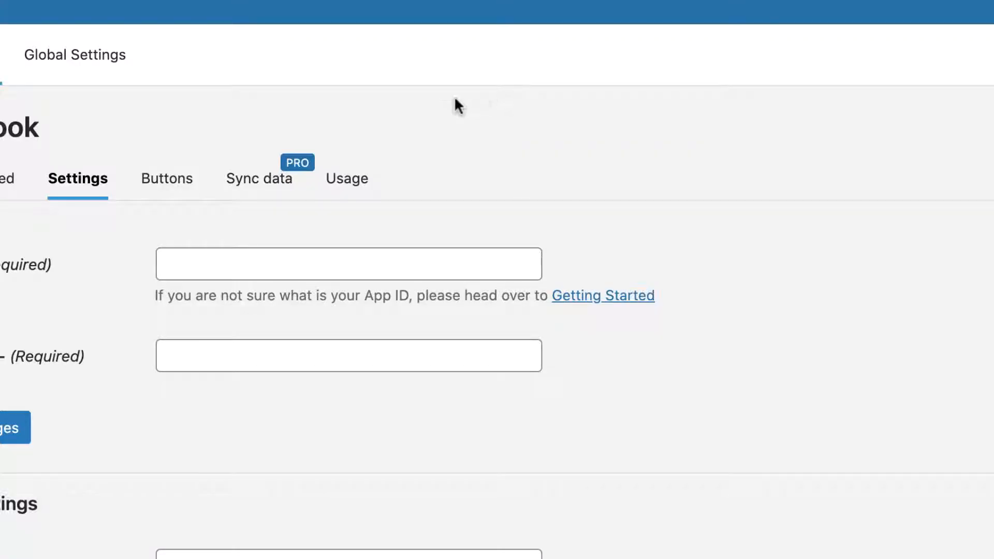
# Paste the Facebook App ID into the settings and copy the revealed App Secret from Facebook Developers.
pyautogui.click(267, 257)
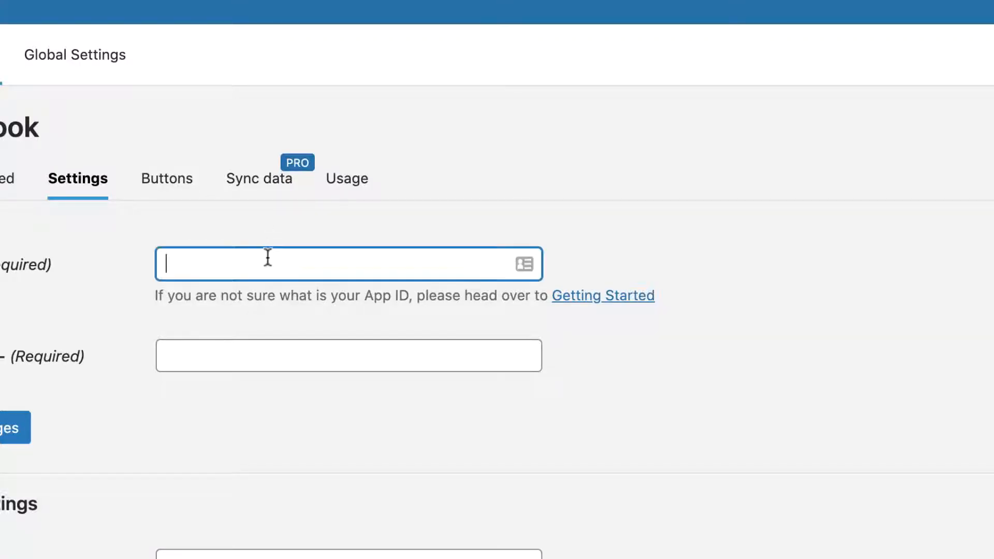
pyautogui.press('super+v')
pyautogui.click(235, 355)
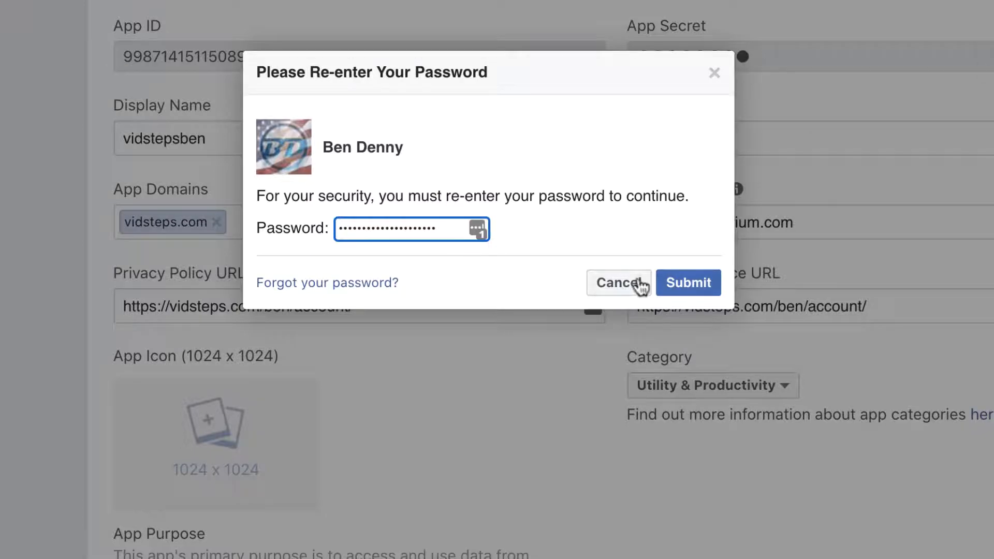
pyautogui.click(686, 283)
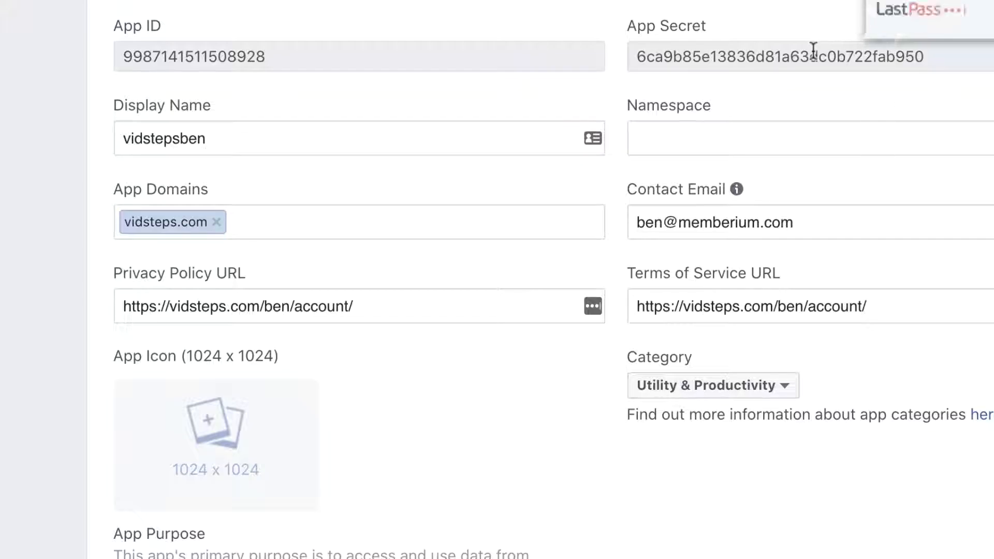
pyautogui.doubleClick(741, 44)
pyautogui.press('super+c')
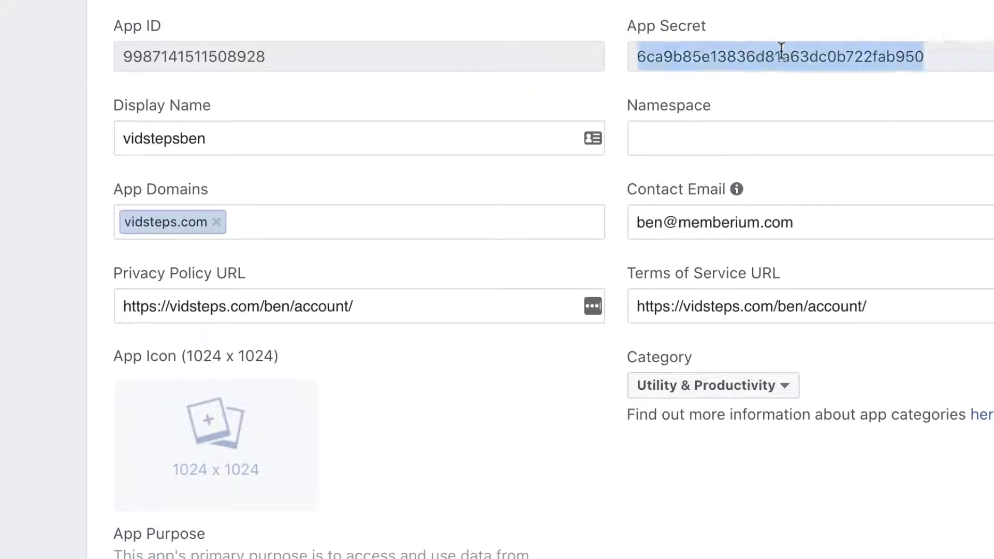
pyautogui.click(432, 1)
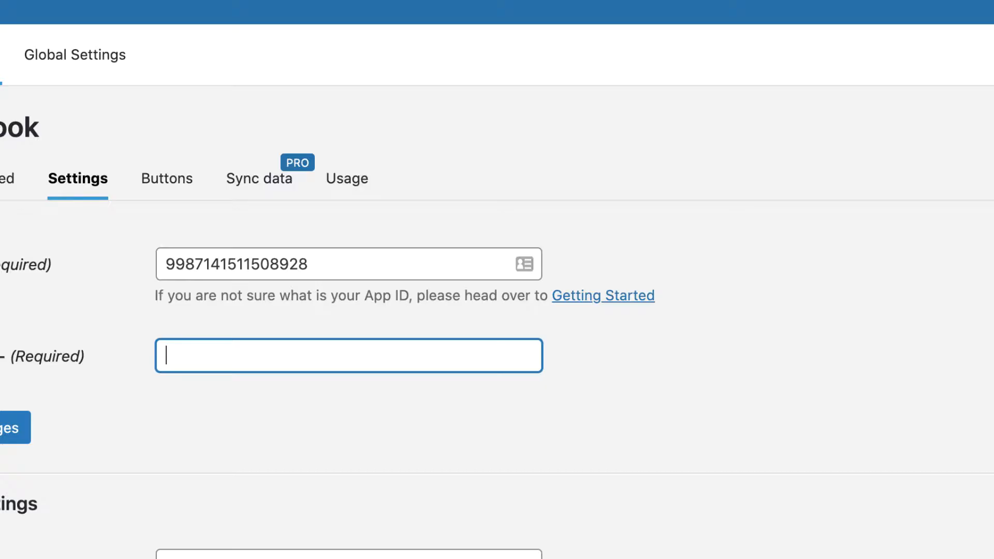
# Paste the App Secret into its field and save the Facebook settings.
pyautogui.press('super+v')
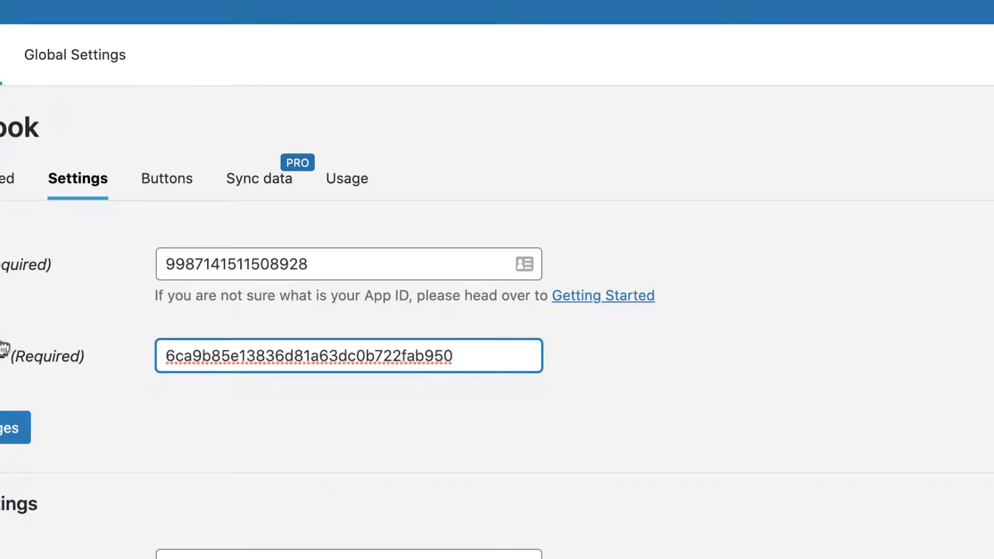
pyautogui.click(13, 428)
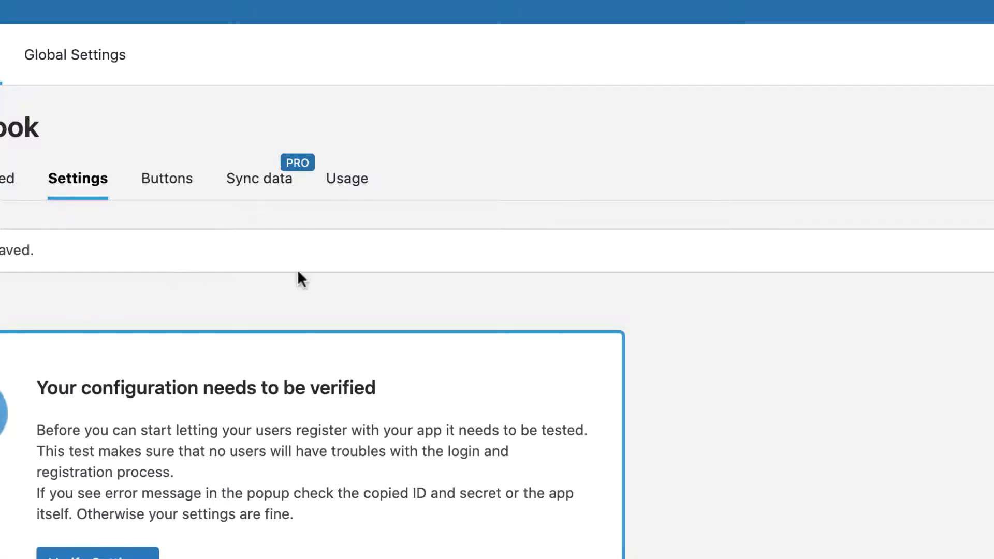
# Verify the saved Facebook settings so the provider reads Works Fine - Enabled.
pyautogui.scroll(-5, 297, 277)
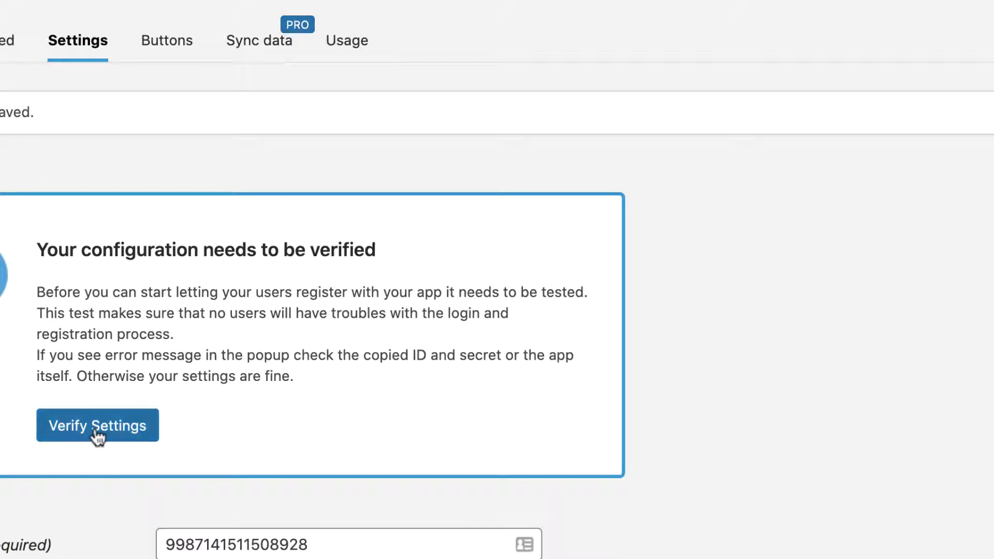
pyautogui.click(96, 434)
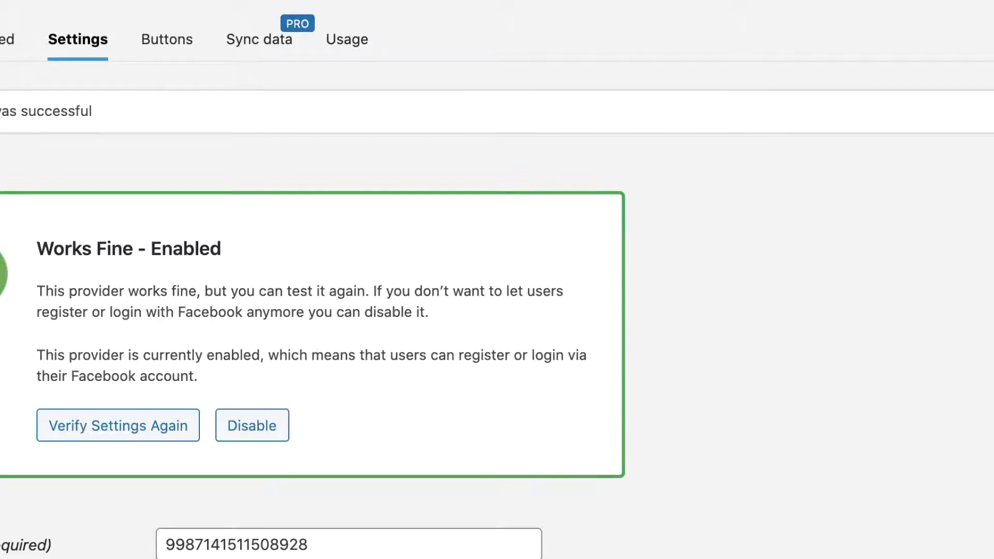
pyautogui.moveTo(65, 253); pyautogui.dragTo(241, 249)
pyautogui.click(240, 246)
pyautogui.scroll(-5, 241, 249)
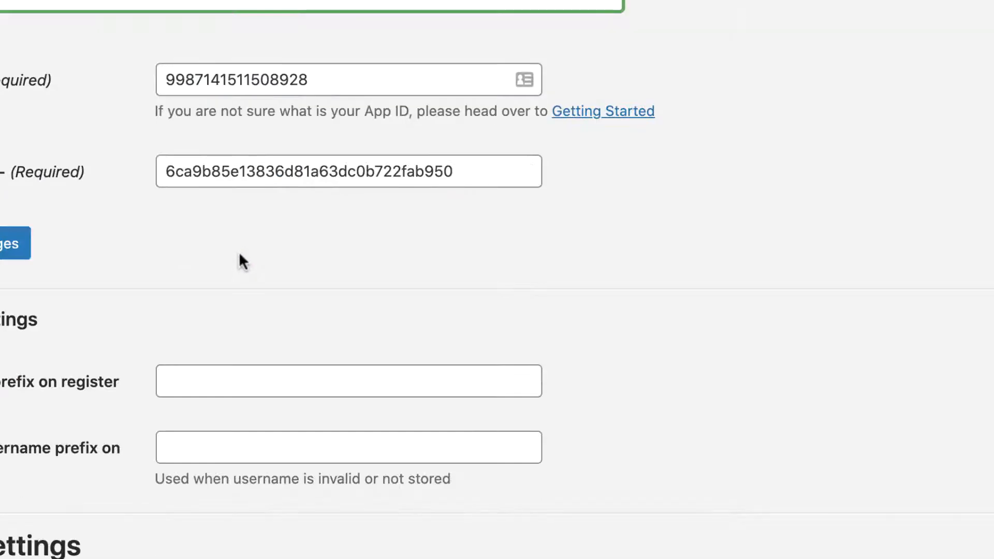
pyautogui.scroll(-3, 239, 259)
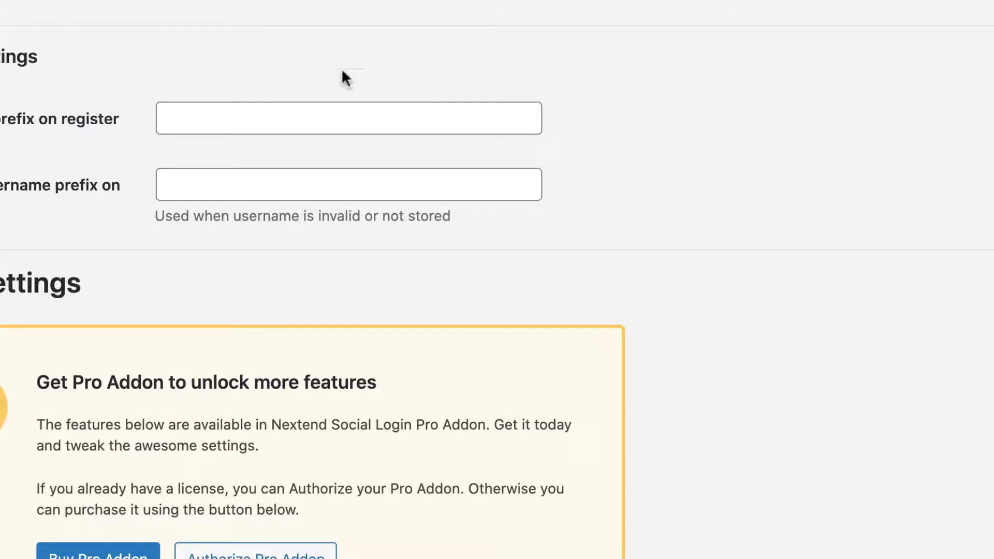
pyautogui.scroll(-6, 595, 98)
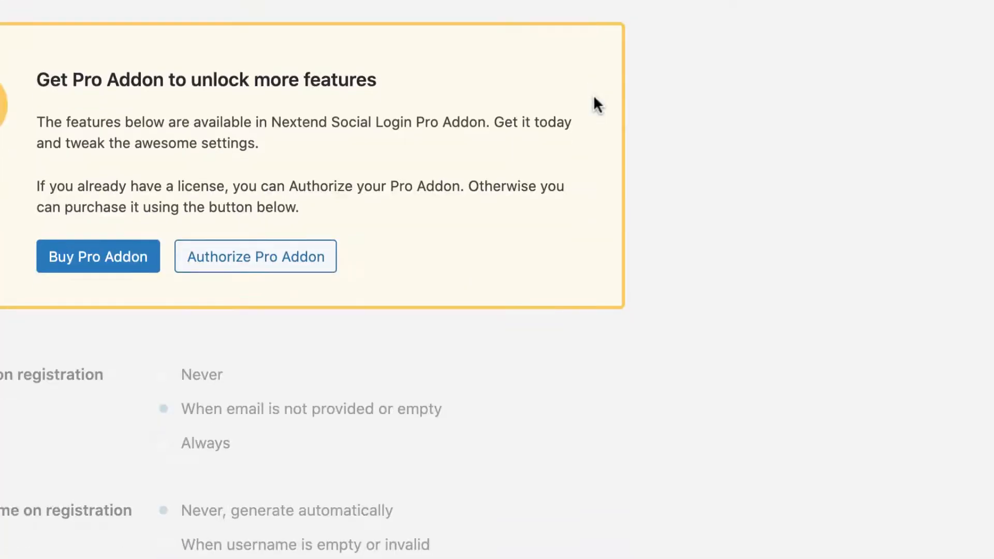
pyautogui.scroll(-3, 596, 102)
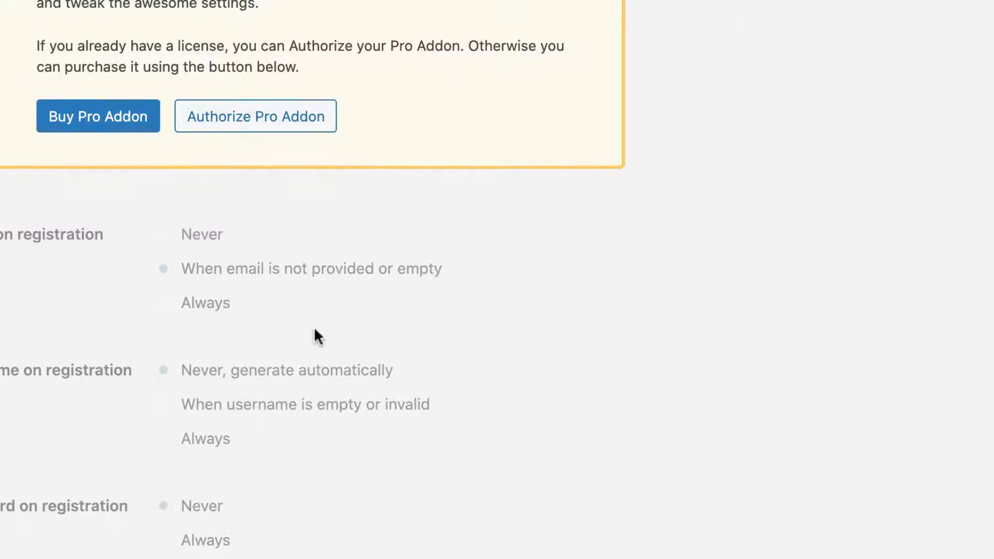
pyautogui.scroll(-15, 314, 334)
pyautogui.scroll(5, 311, 331)
pyautogui.scroll(-3, 310, 331)
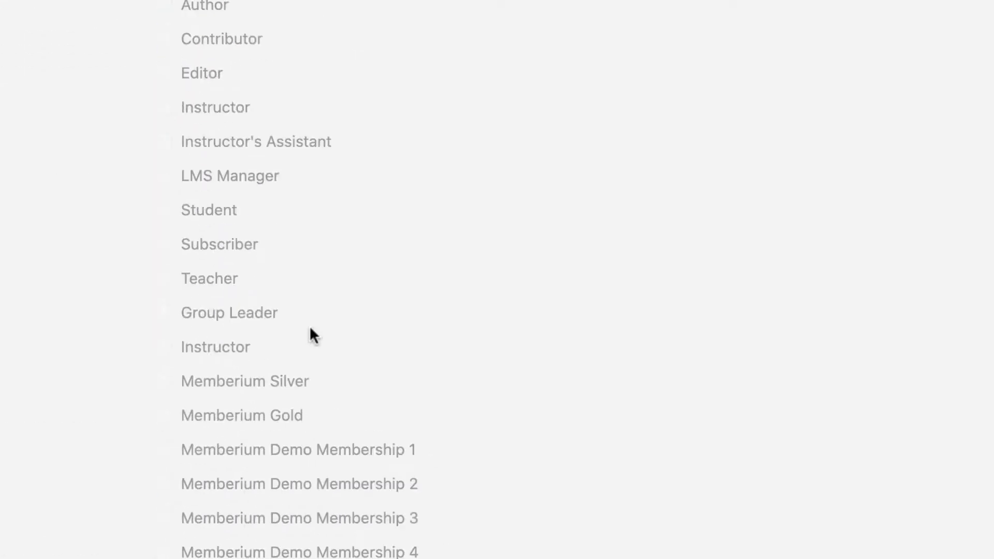
pyautogui.scroll(12, 311, 331)
pyautogui.scroll(10, 308, 329)
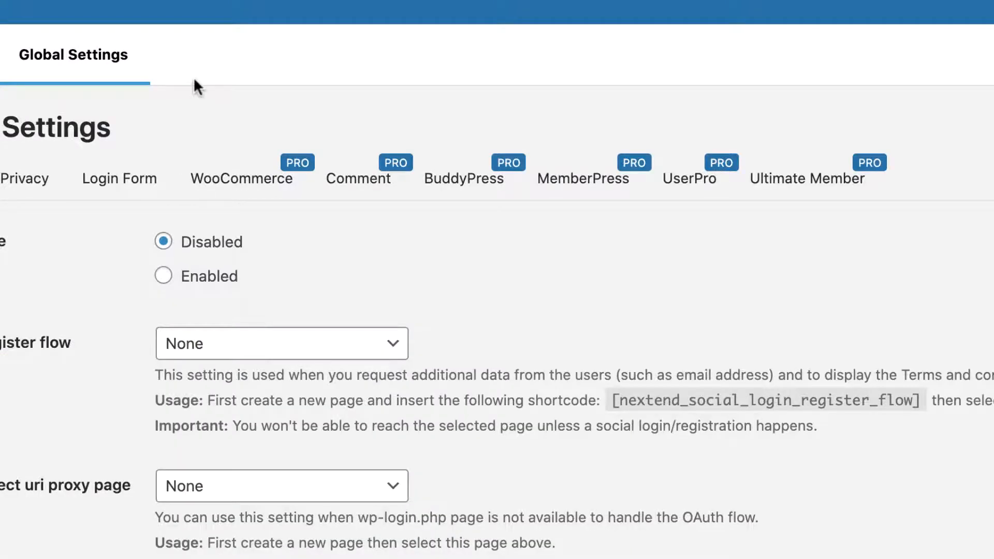
pyautogui.scroll(-10, 96, 293)
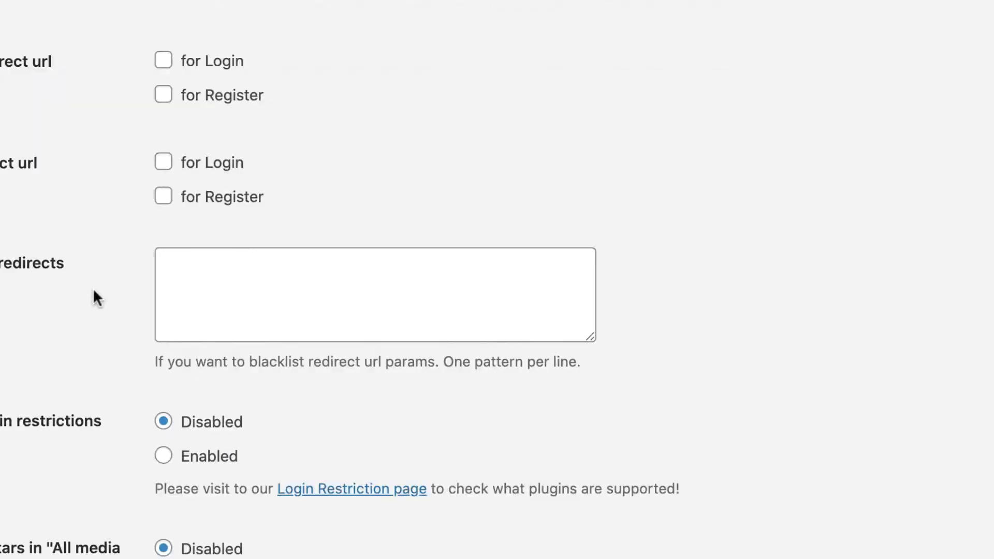
pyautogui.scroll(8, 60, 250)
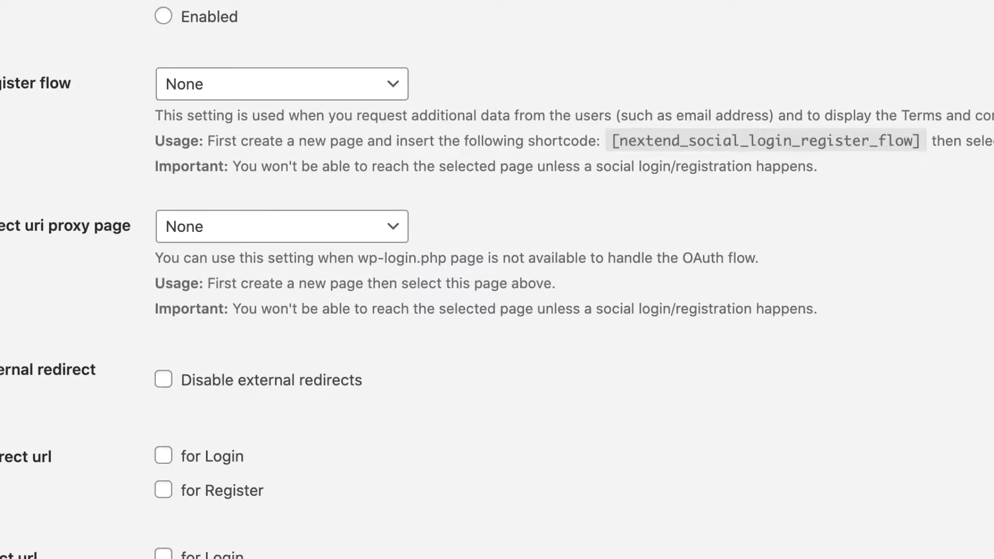
pyautogui.scroll(-14, 124, 333)
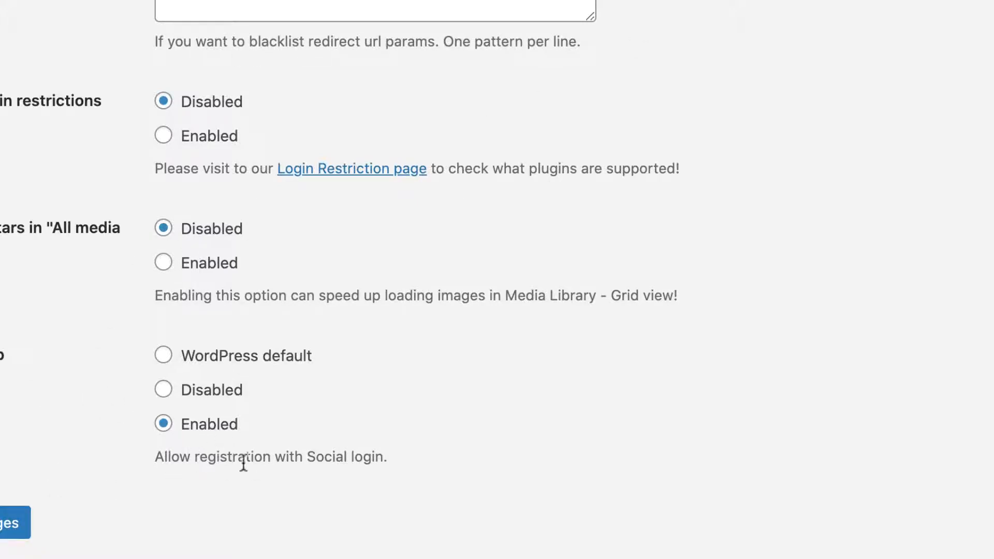
pyautogui.moveTo(195, 461); pyautogui.dragTo(356, 459)
pyautogui.click(184, 403)
pyautogui.scroll(15, 84, 332)
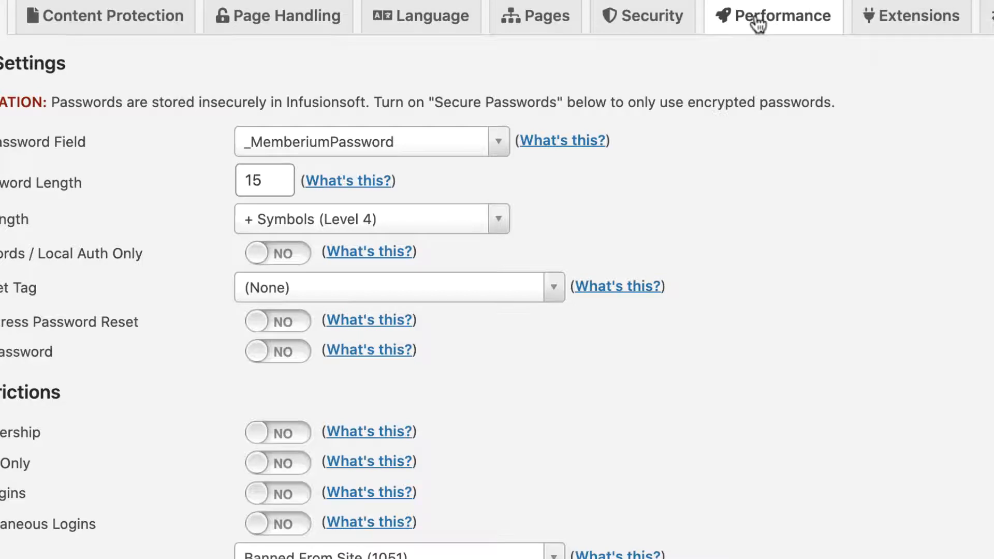
# In Memberium's Security settings, switch sending new registrations to Infusionsoft to YES.
pyautogui.click(644, 17)
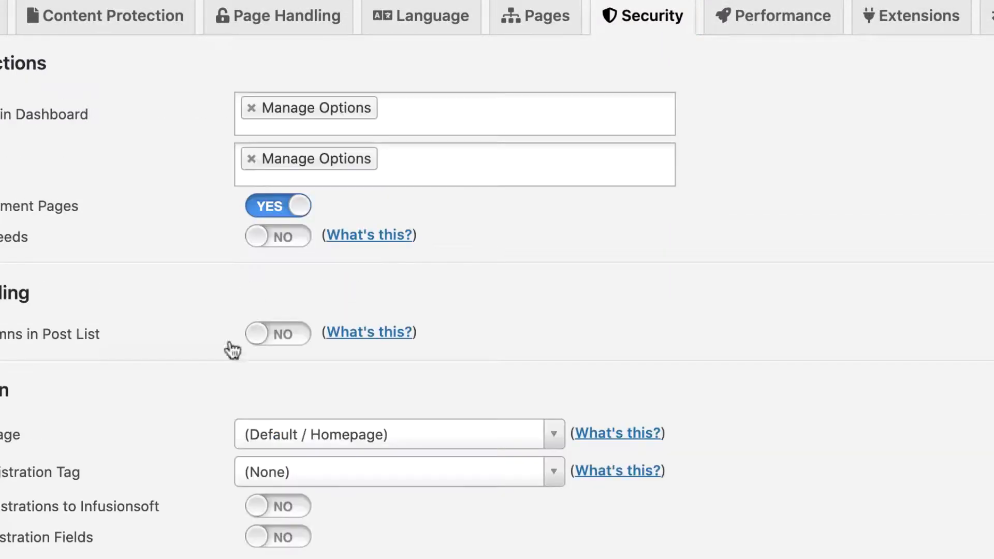
pyautogui.moveTo(1, 508); pyautogui.dragTo(160, 512)
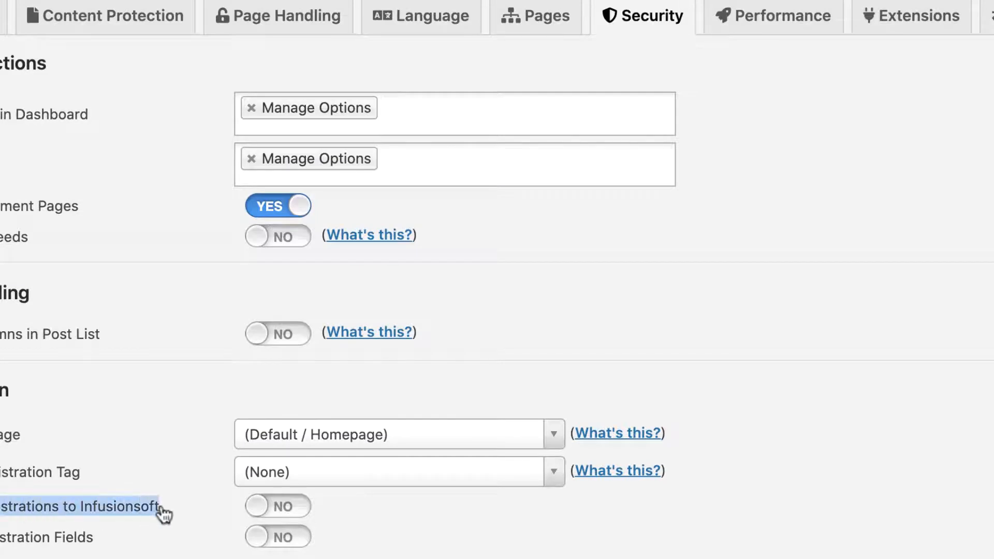
pyautogui.click(170, 514)
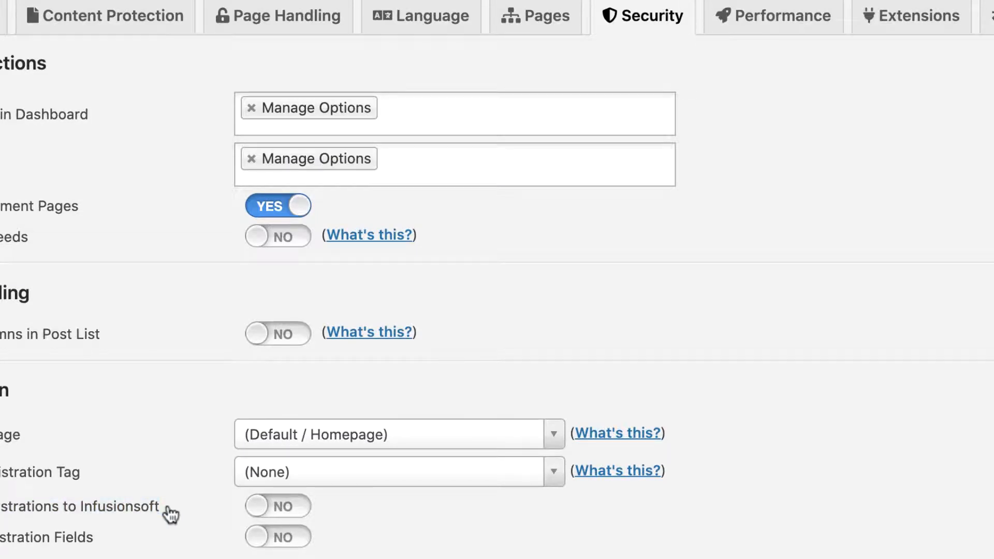
pyautogui.click(285, 507)
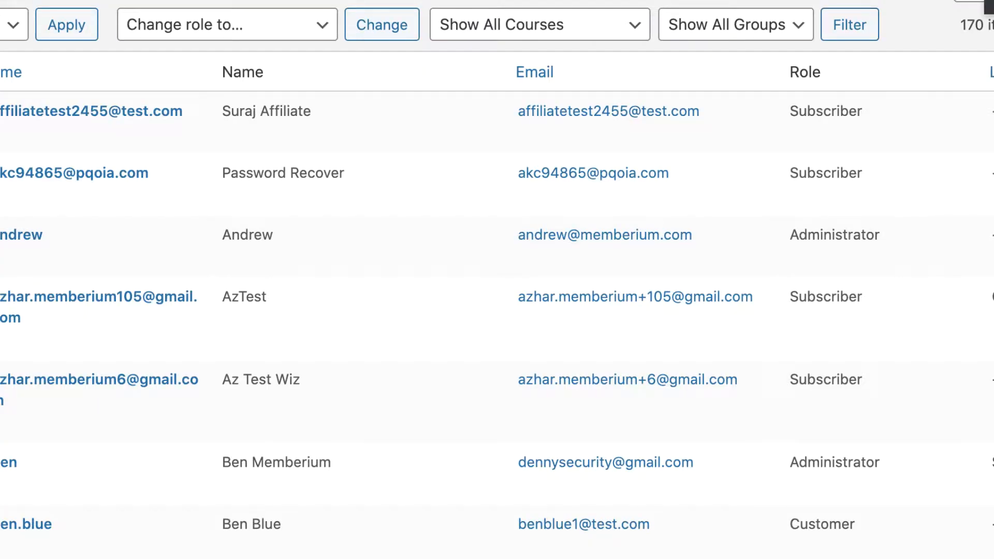
# Sign in on the front-end login page with Continue with Facebook.
pyautogui.moveTo(391, 103)
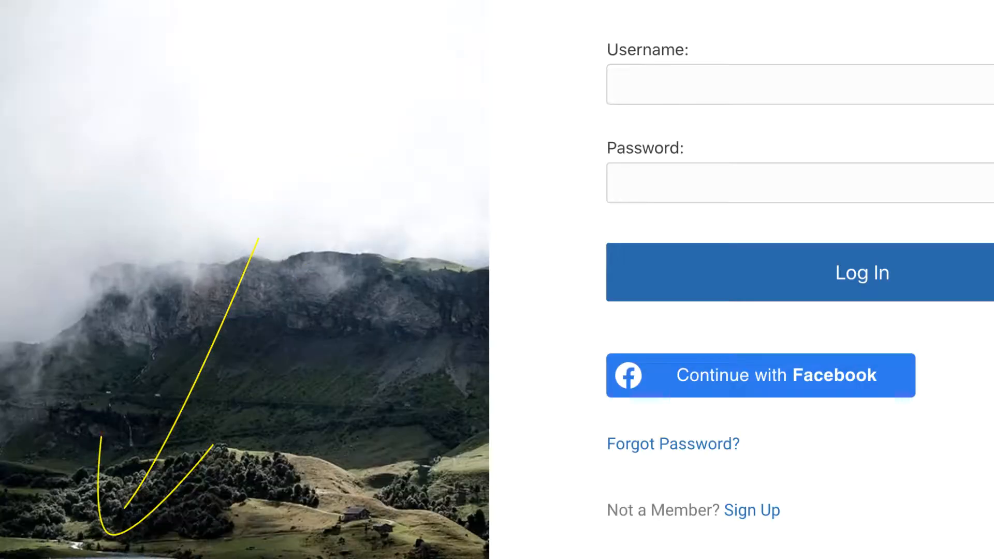
pyautogui.click(716, 377)
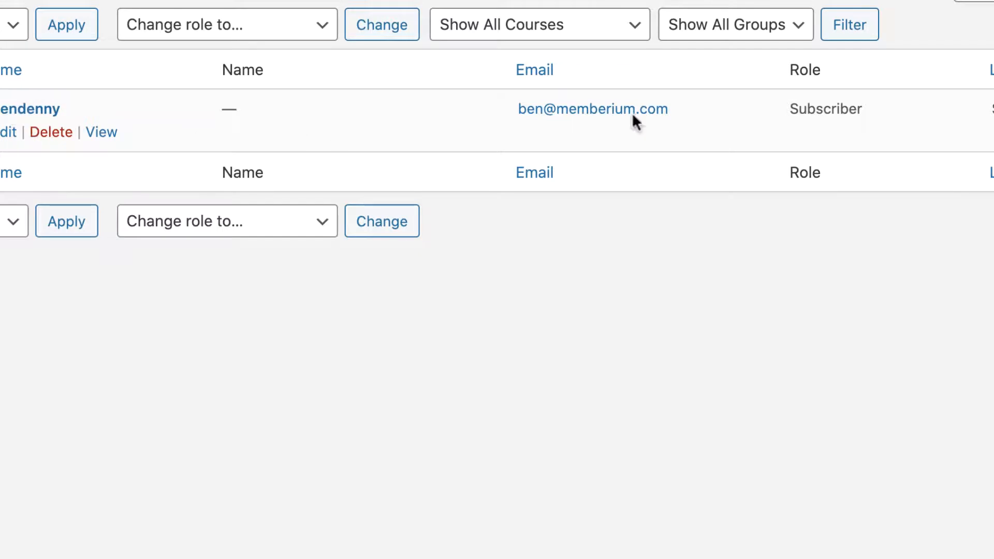
pyautogui.rightClick(16, 107)
pyautogui.click(664, 129)
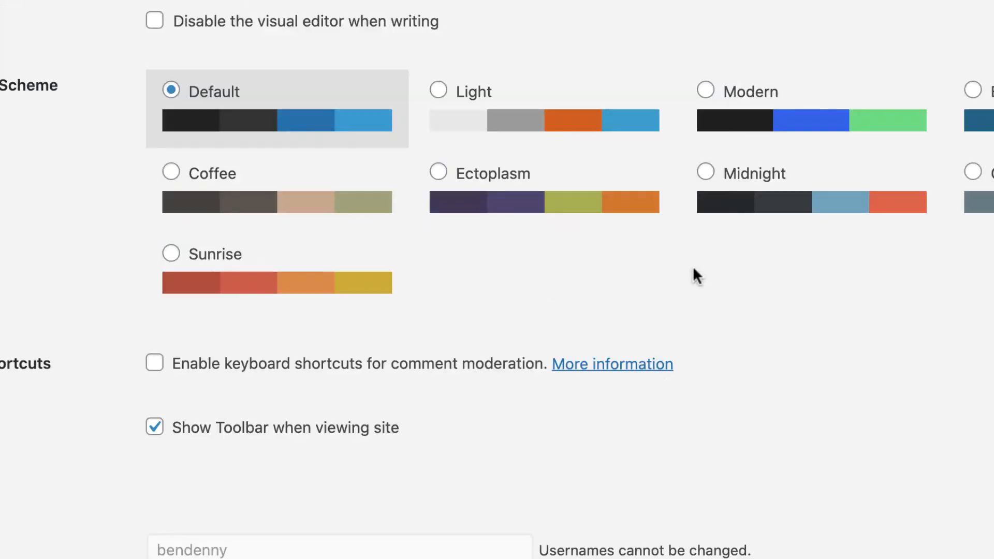
pyautogui.scroll(-10, 692, 264)
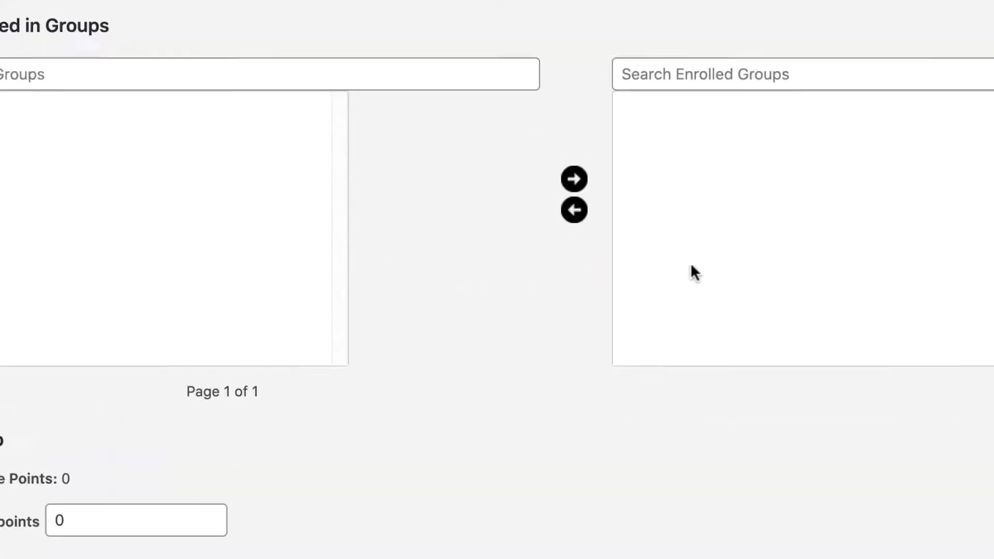
pyautogui.scroll(15, 690, 262)
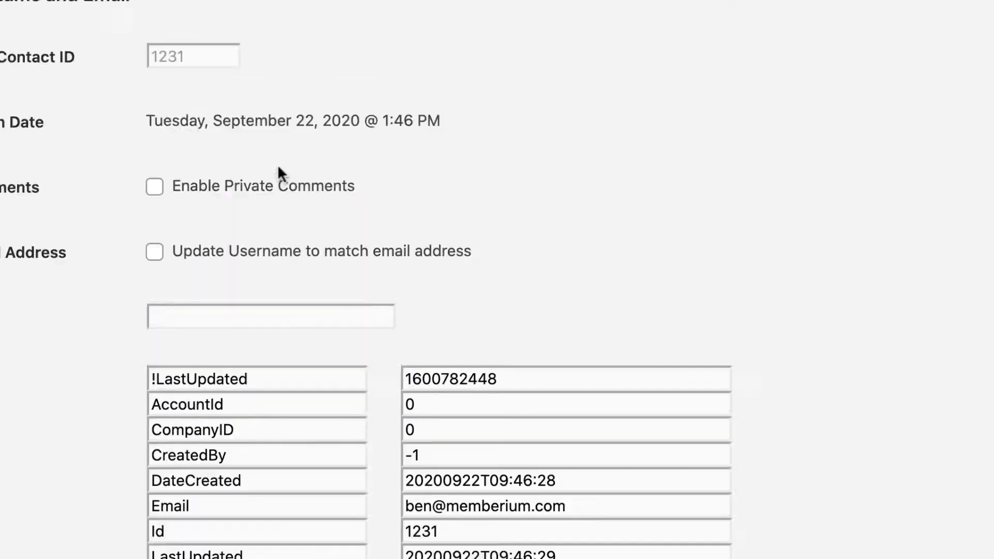
pyautogui.scroll(5, 277, 163)
pyautogui.moveTo(1, 447); pyautogui.dragTo(155, 453)
pyautogui.scroll(-8, 248, 448)
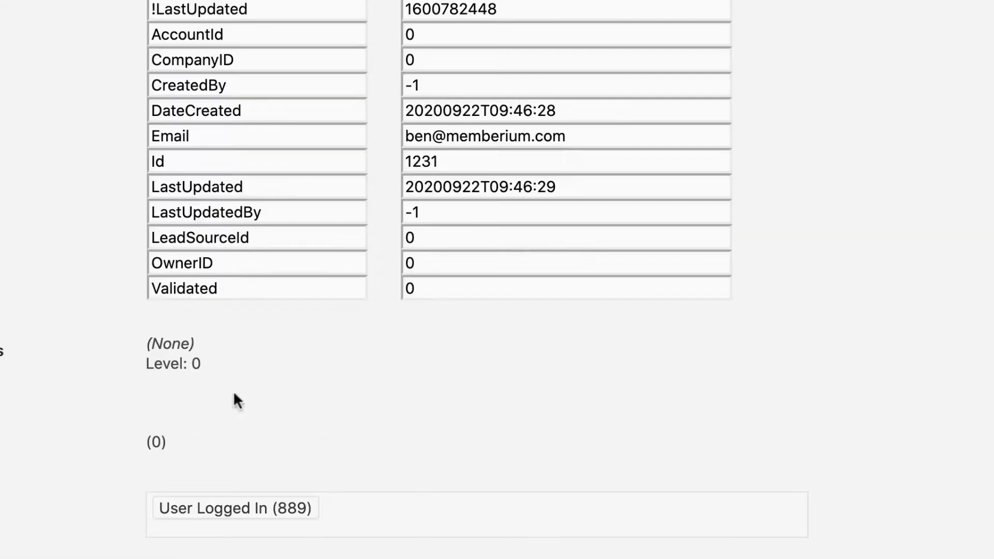
pyautogui.scroll(7, 233, 391)
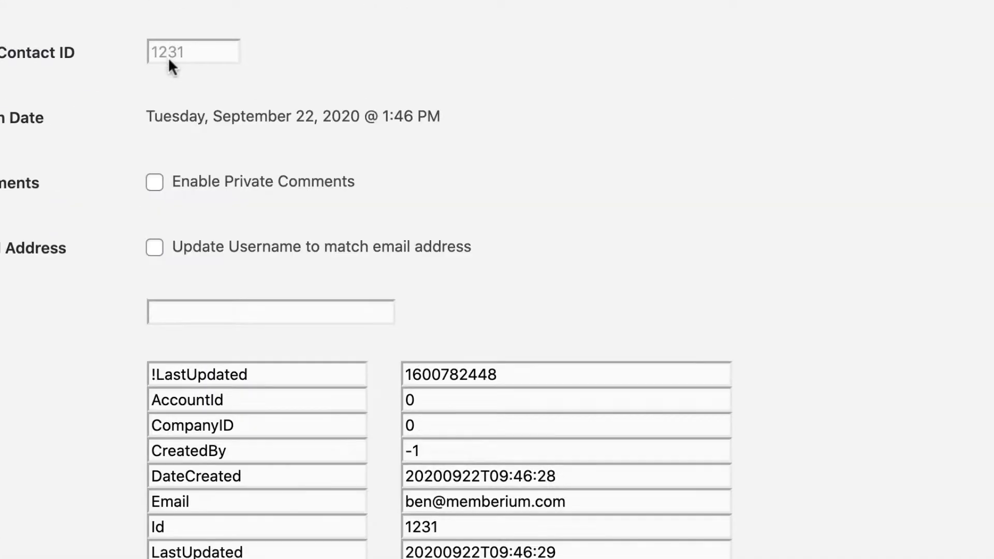
pyautogui.scroll(-3, 235, 153)
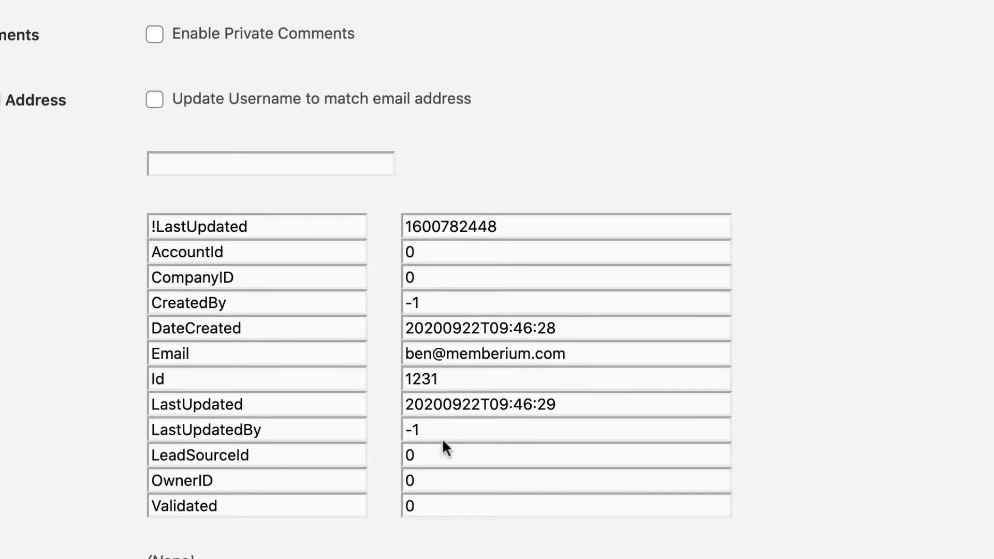
pyautogui.scroll(-8, 442, 438)
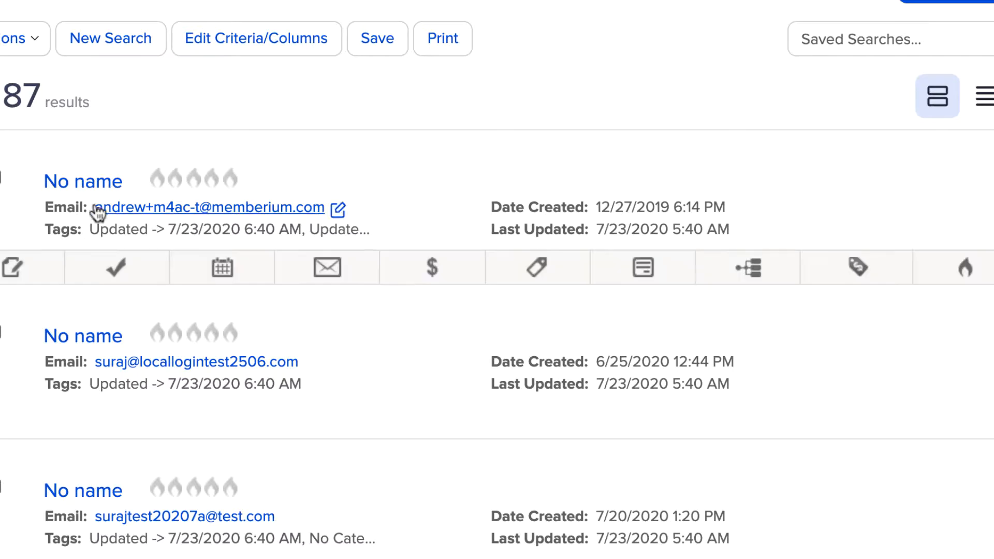
# Search Infusionsoft contacts by the new user's e-mail and open the first result.
pyautogui.click(664, 47)
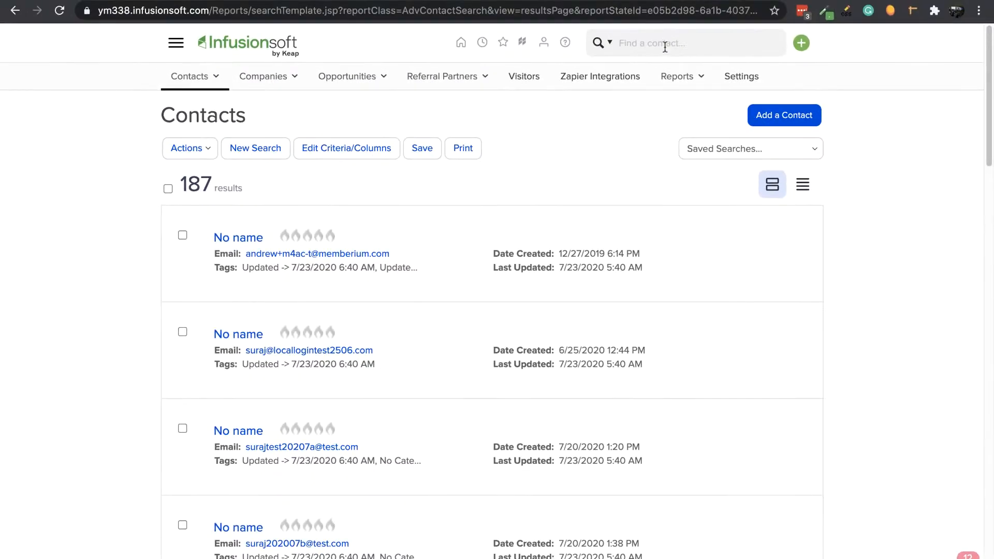
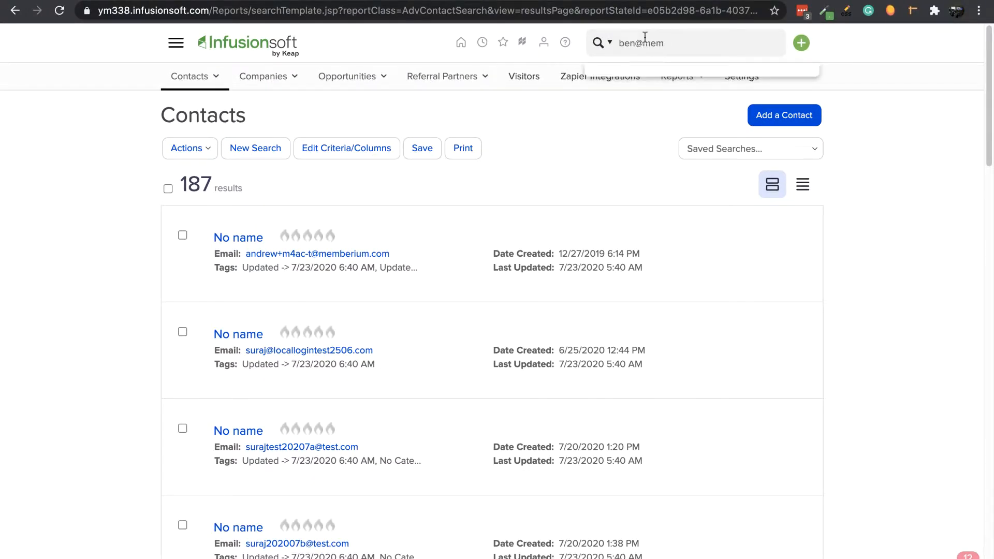
pyautogui.click(260, 238)
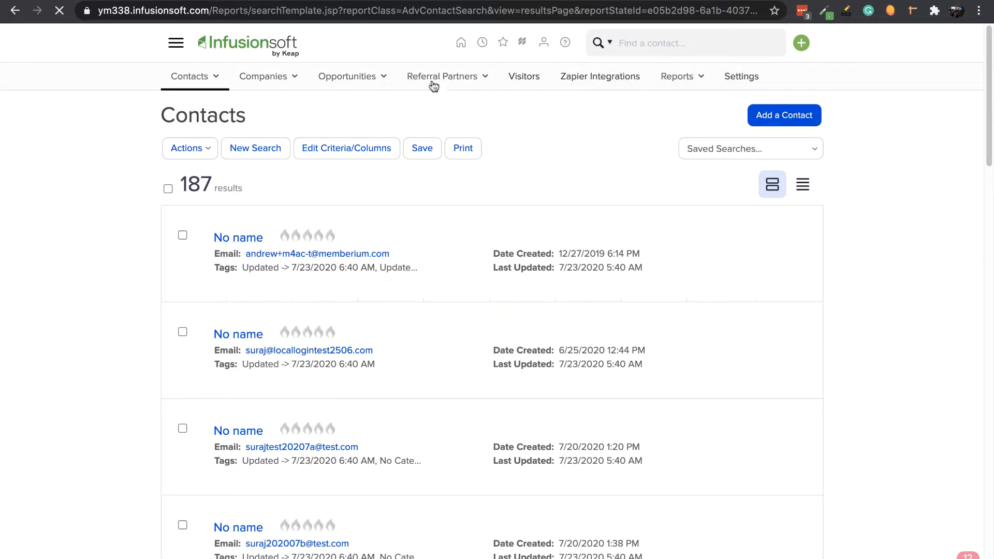
pyautogui.moveTo(333, 226)
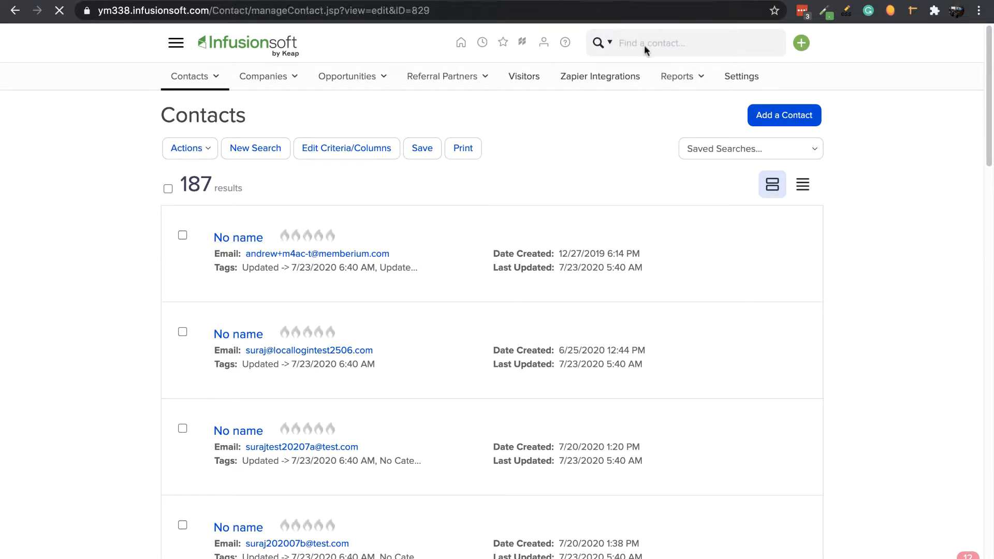
# Load contact ID 1231 via the page address and confirm its e-mail matches.
pyautogui.doubleClick(465, 17)
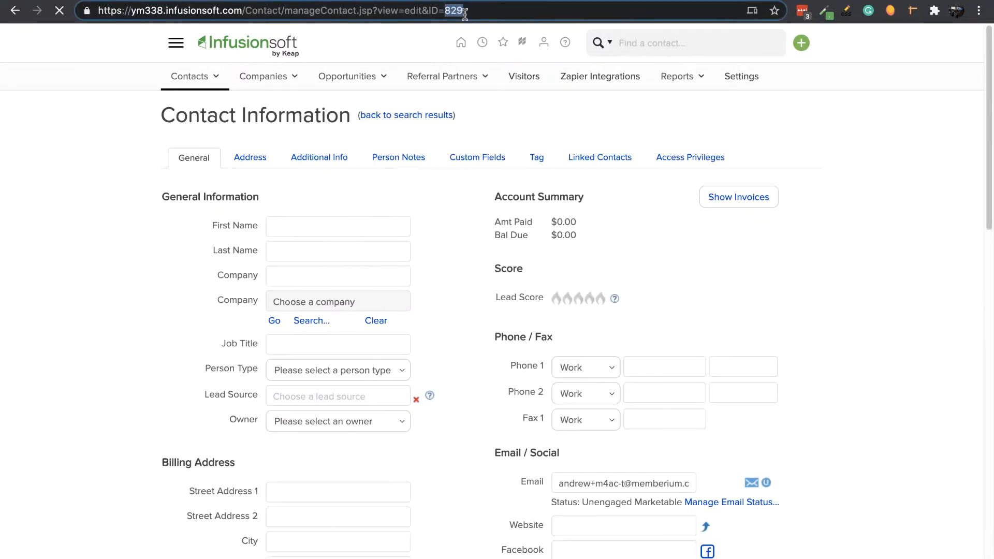
pyautogui.write('1231')
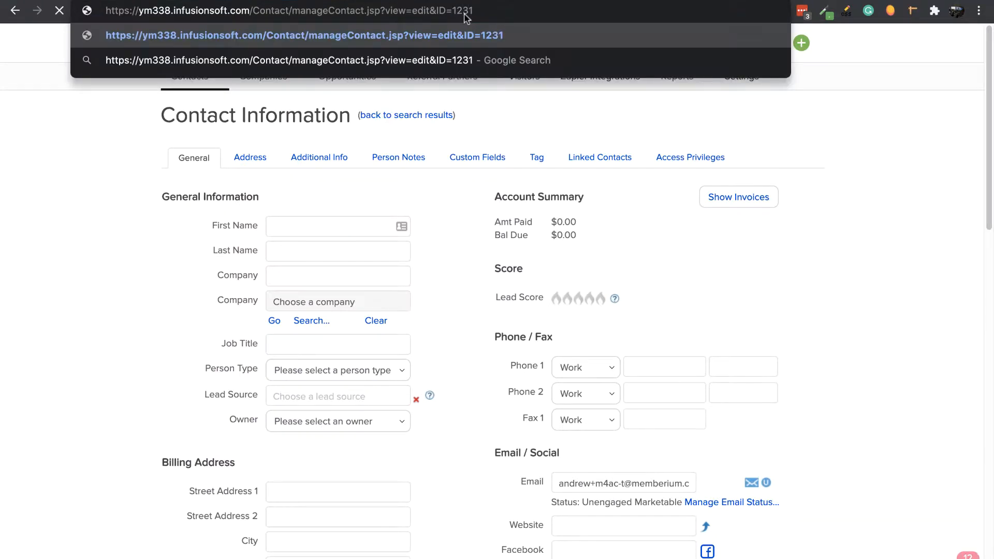
pyautogui.press('Return')
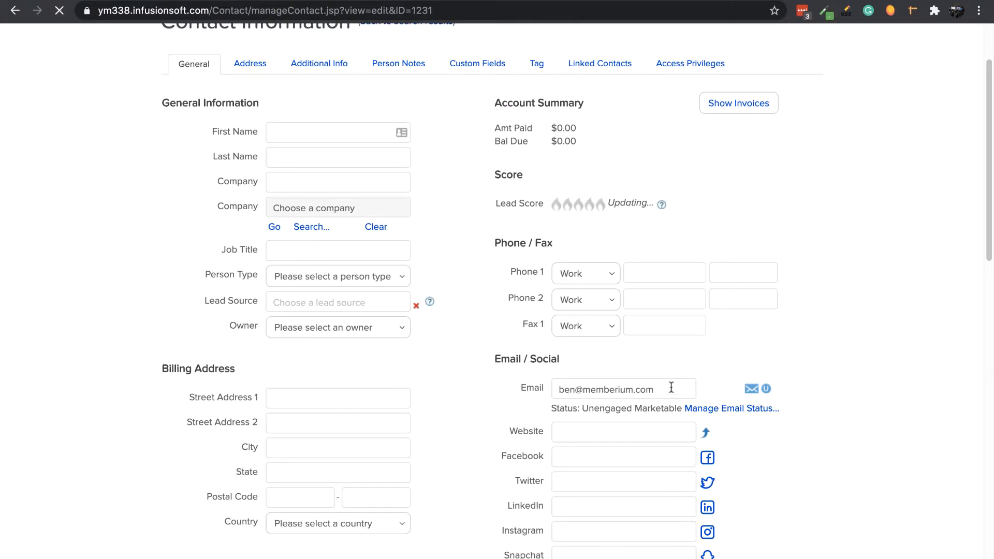
pyautogui.moveTo(671, 390); pyautogui.dragTo(521, 389)
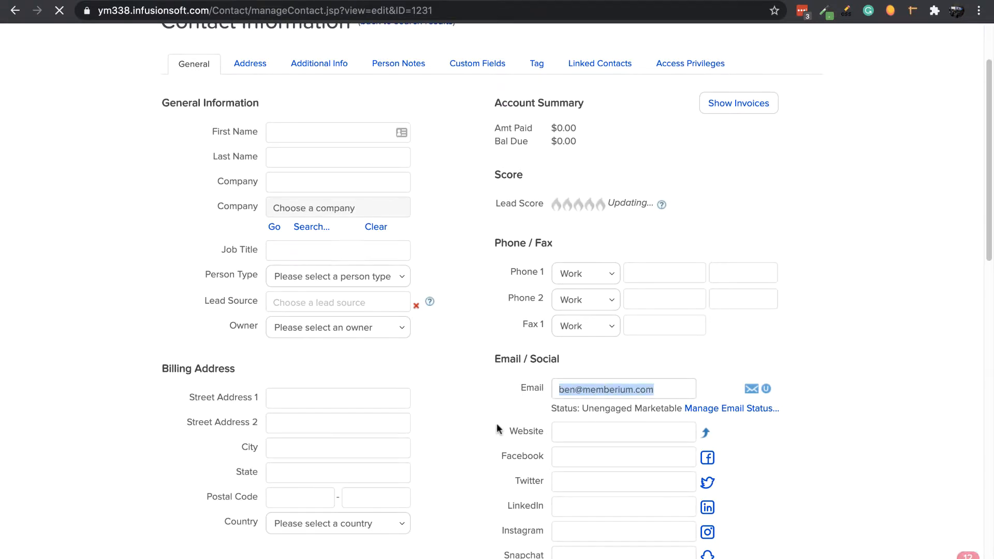
pyautogui.click(859, 338)
pyautogui.scroll(1, 854, 339)
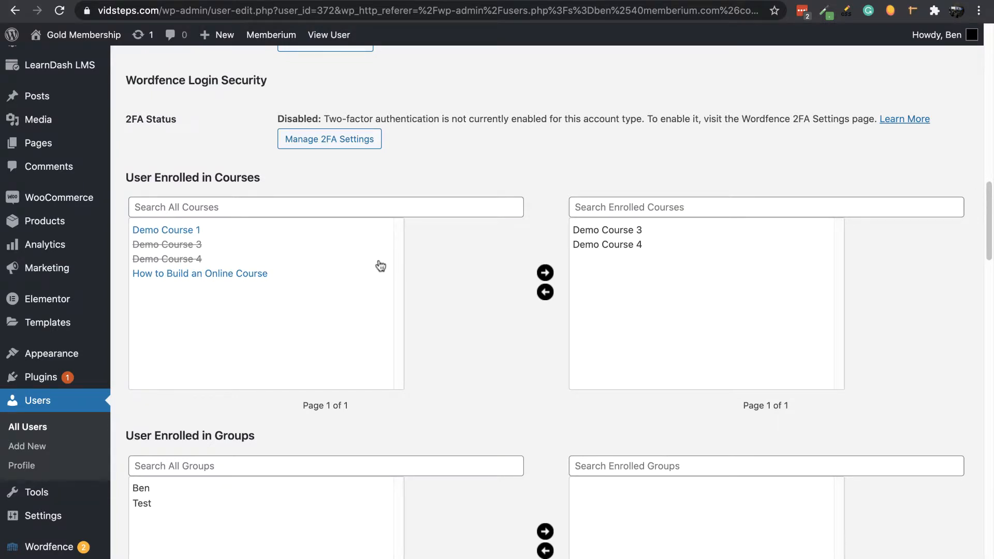
# Scroll the new user's profile to review its enrolment in Demo Course 3 and 4.
pyautogui.scroll(10, 406, 258)
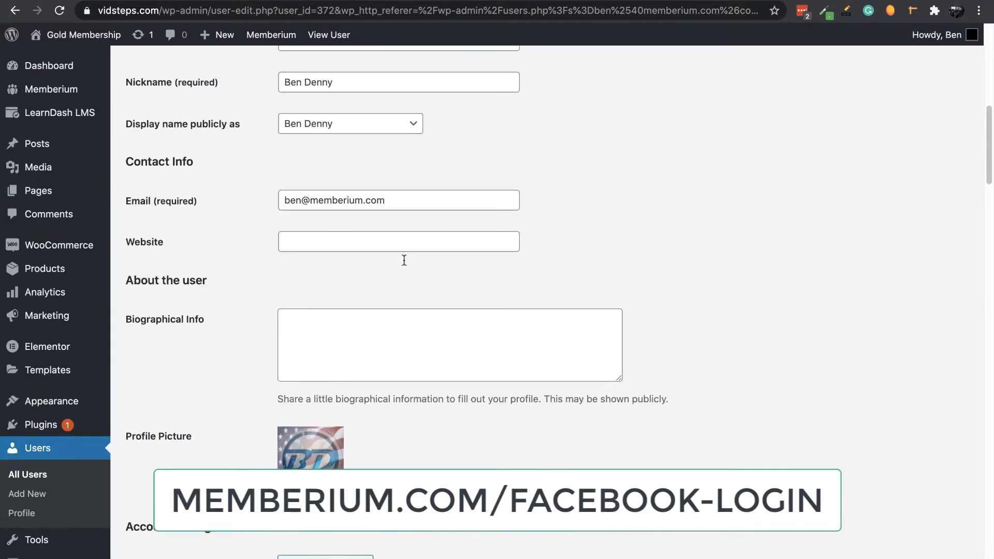
pyautogui.scroll(10, 404, 260)
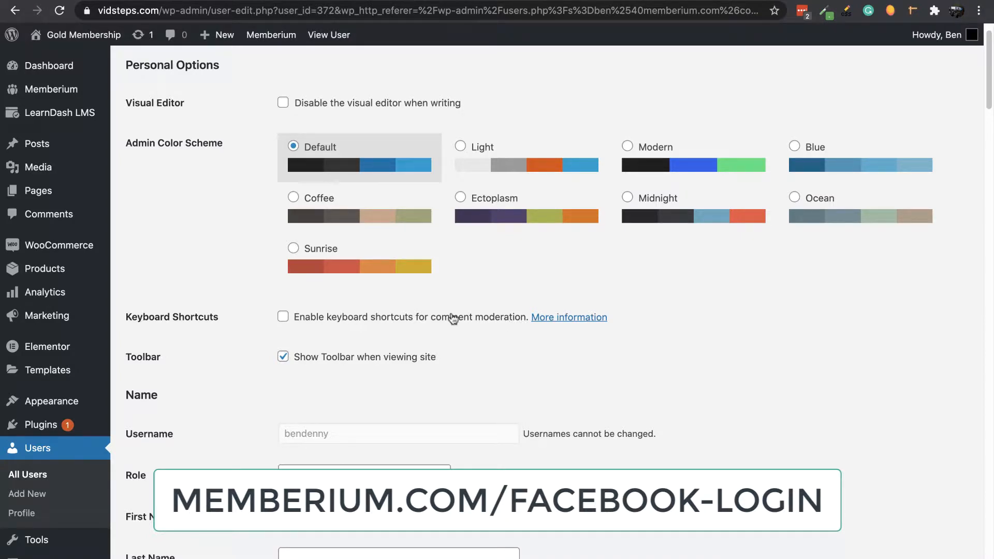
pyautogui.scroll(1, 453, 318)
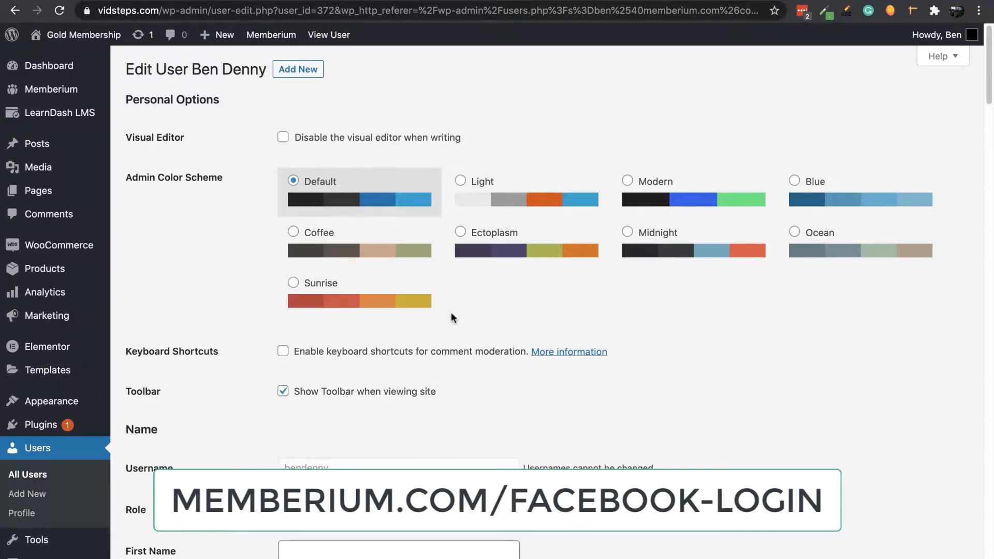